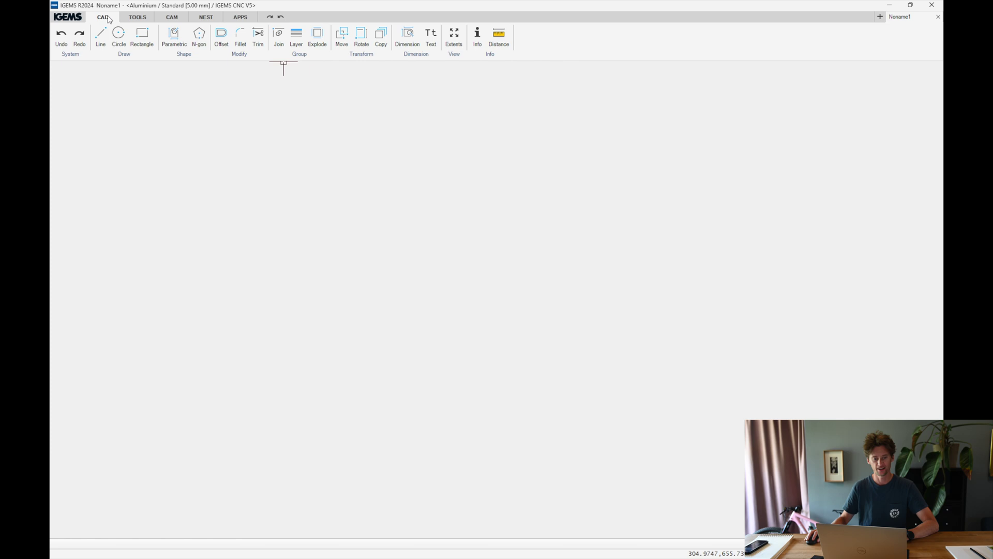
# - Draw a large circle, a smaller one lower-left, and a medium one at the bottom
pyautogui.click(117, 33)
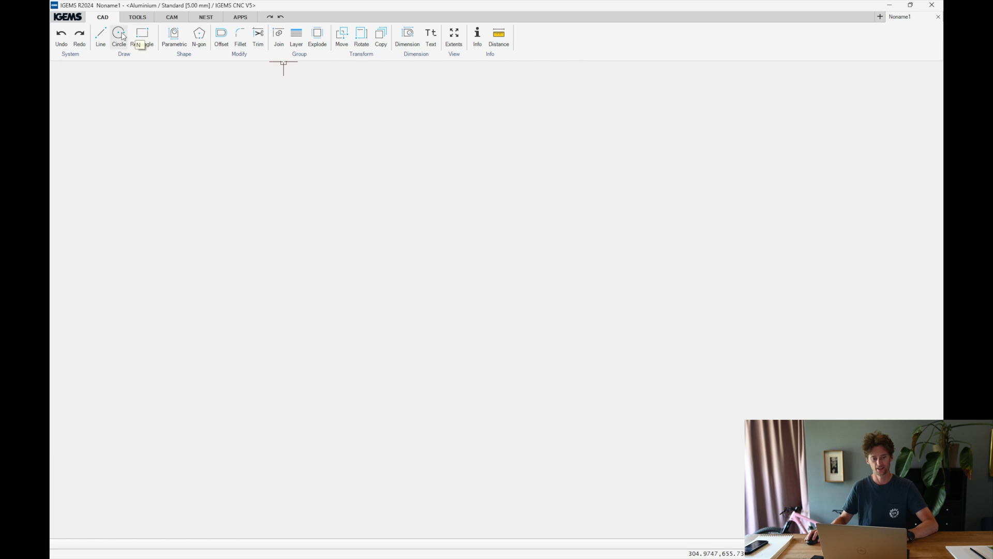
pyautogui.click(360, 224)
pyautogui.click(356, 283)
pyautogui.press('Return')
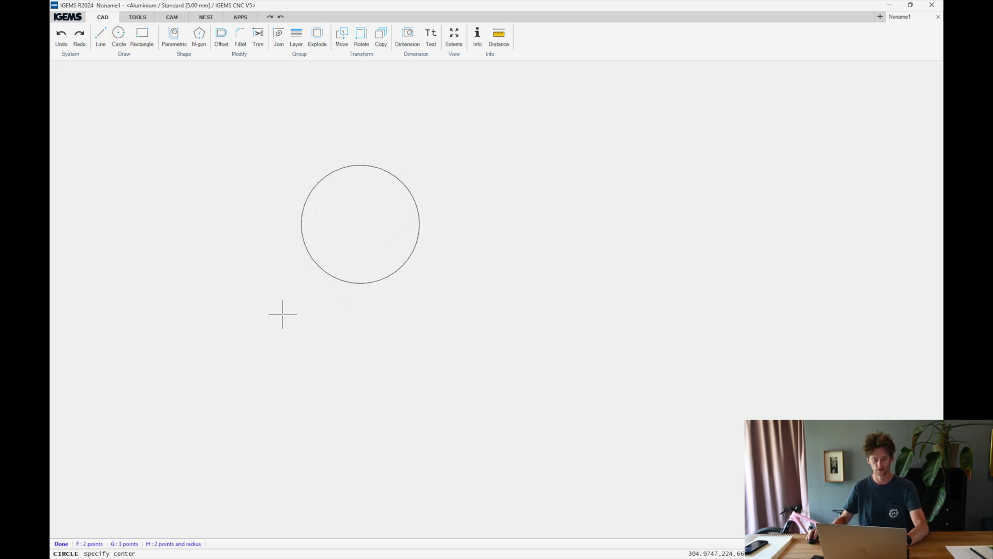
pyautogui.click(222, 309)
pyautogui.click(229, 339)
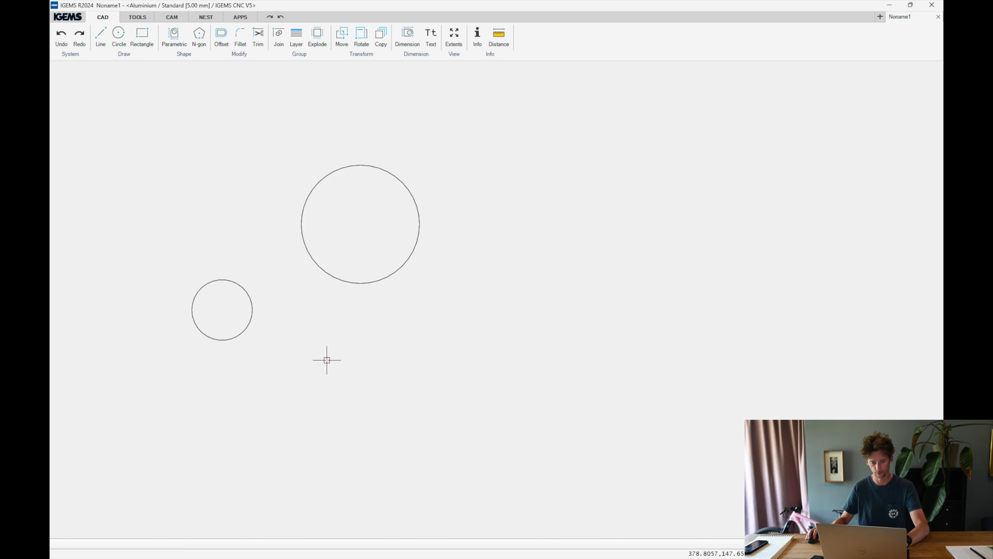
pyautogui.press('Return')
pyautogui.click(331, 403)
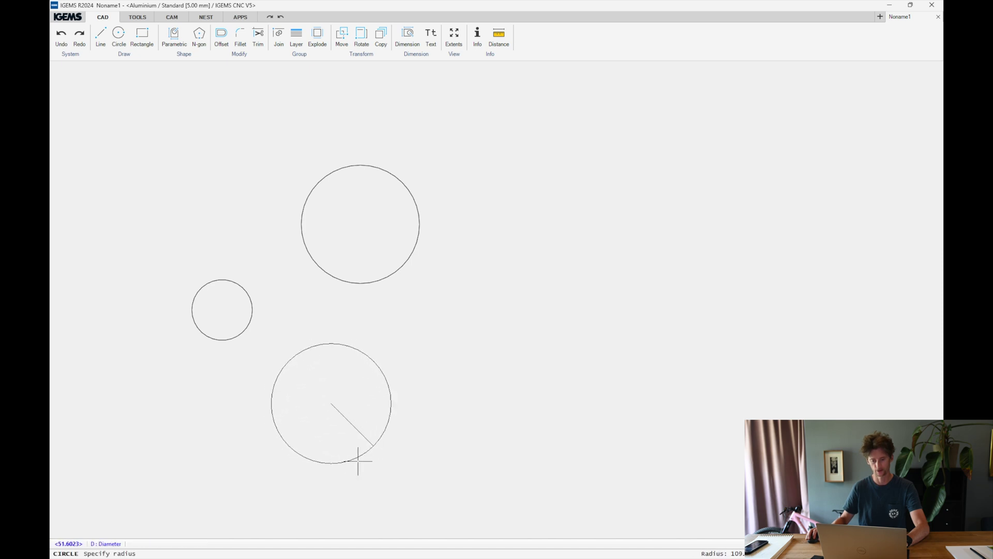
pyautogui.click(354, 444)
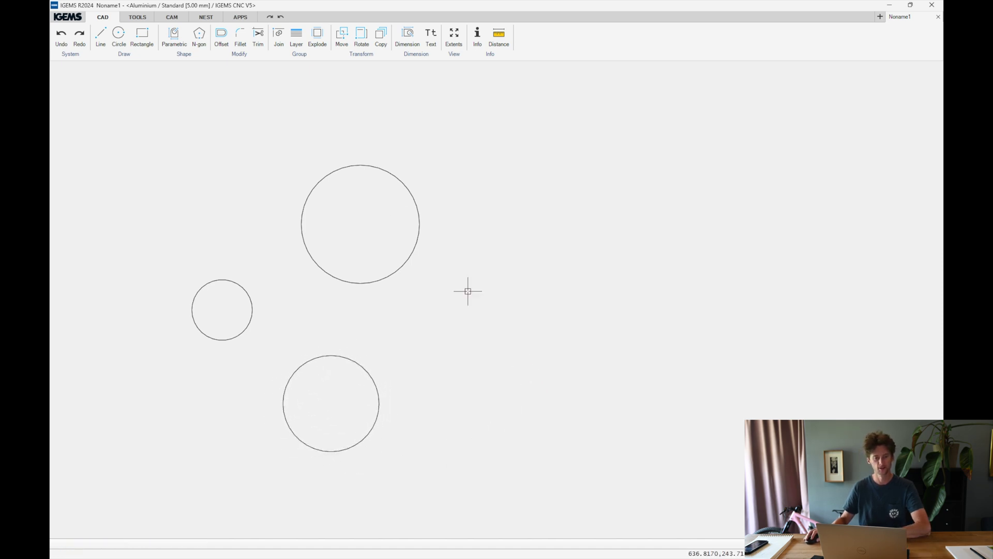
# - Draw a rectangular sheet to the right of the circles
pyautogui.click(174, 20)
pyautogui.click(114, 36)
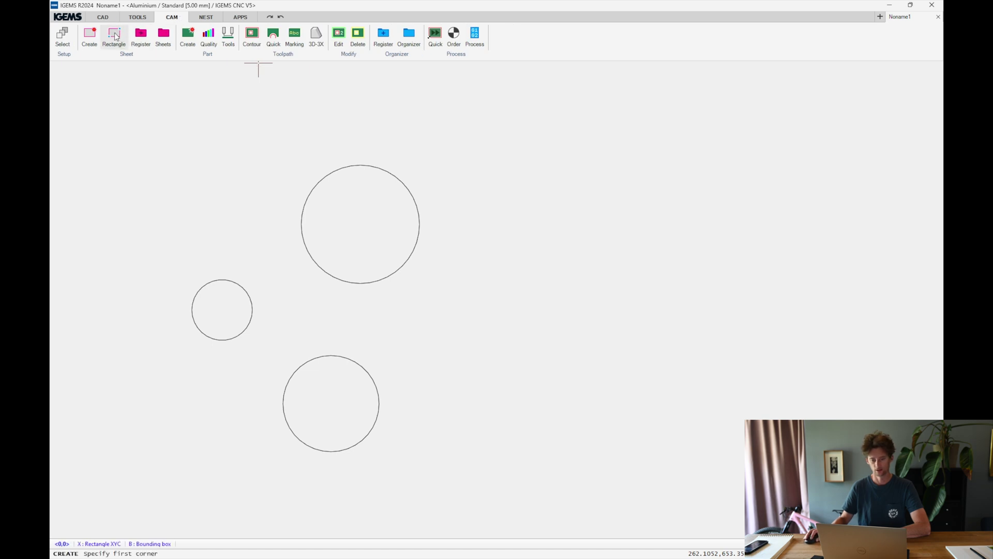
pyautogui.click(481, 105)
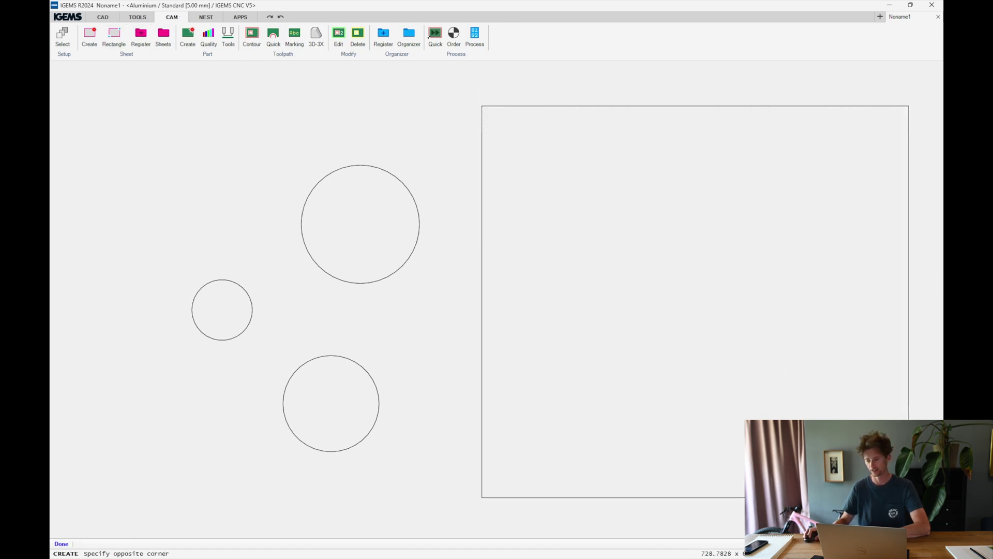
pyautogui.click(916, 503)
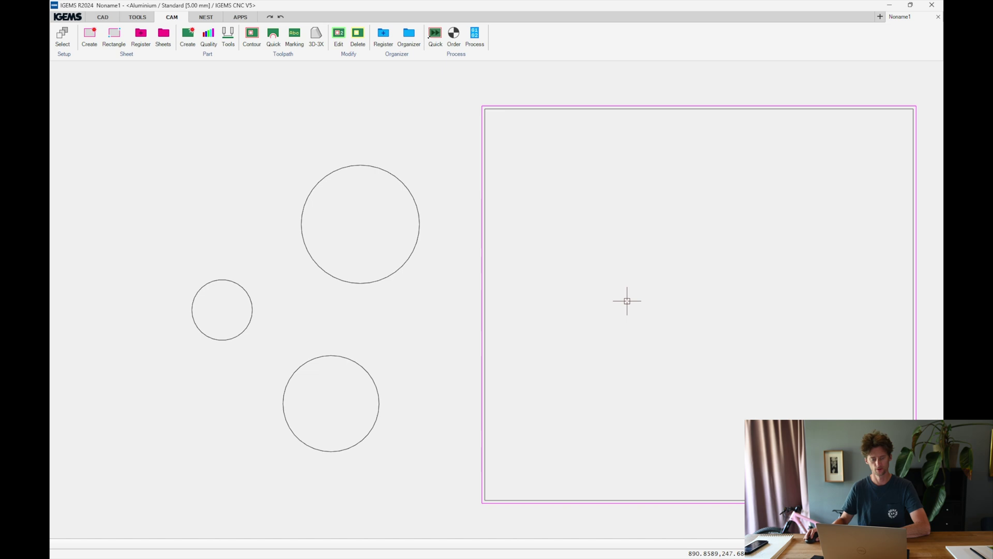
# - Create parts from all three circles, each with quantity 20
pyautogui.click(188, 38)
pyautogui.moveTo(416, 132); pyautogui.dragTo(175, 428)
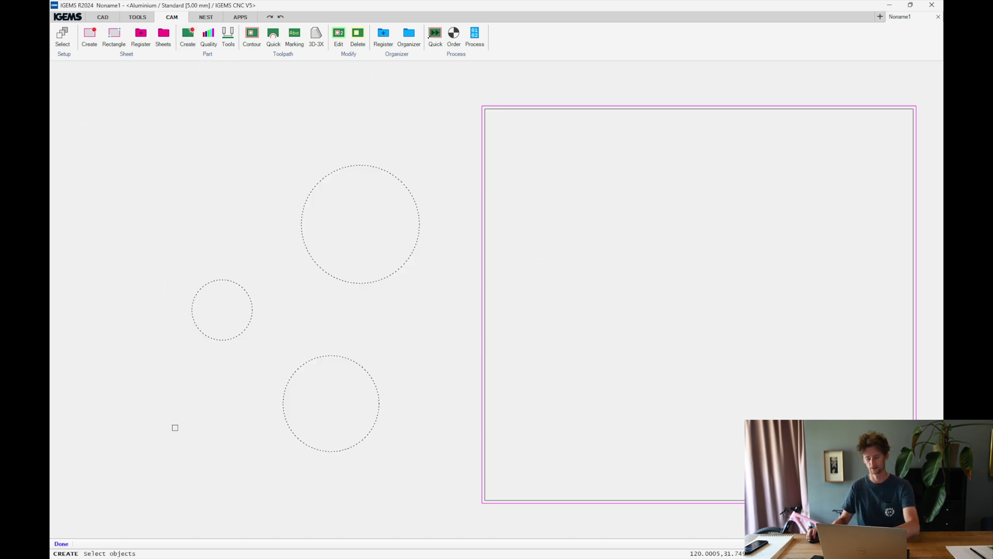
pyautogui.rightClick(187, 413)
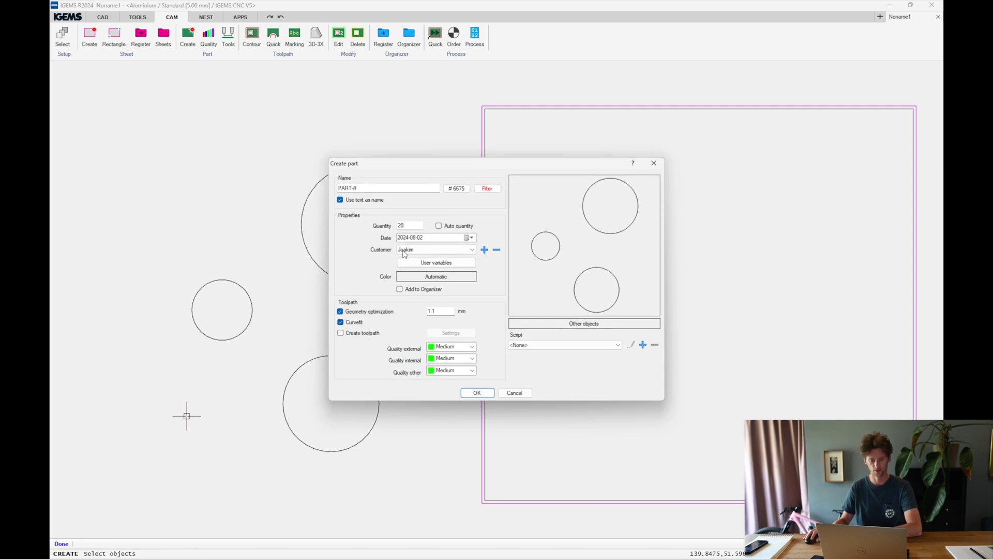
pyautogui.click(477, 394)
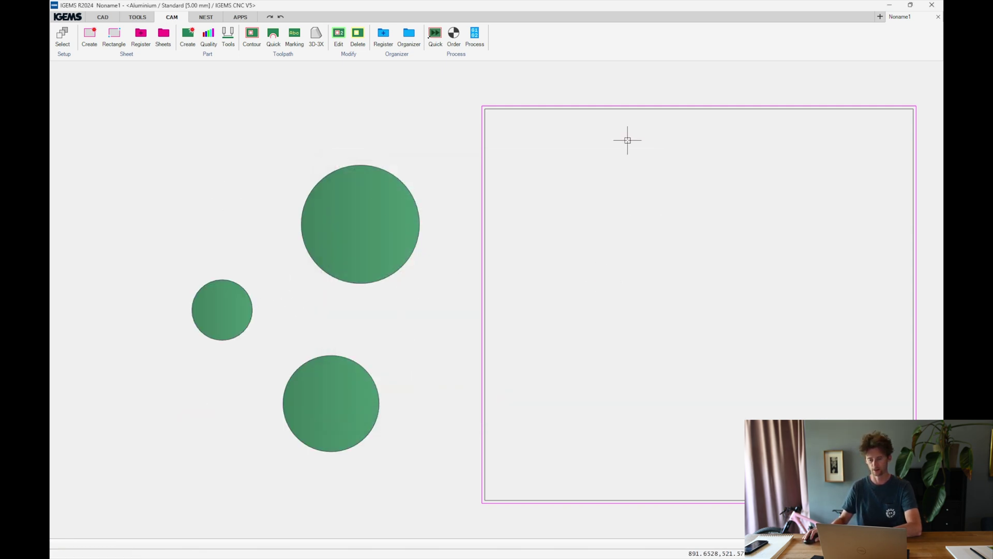
# - Start auto nesting with the three circle parts and the sheet selected
pyautogui.click(206, 18)
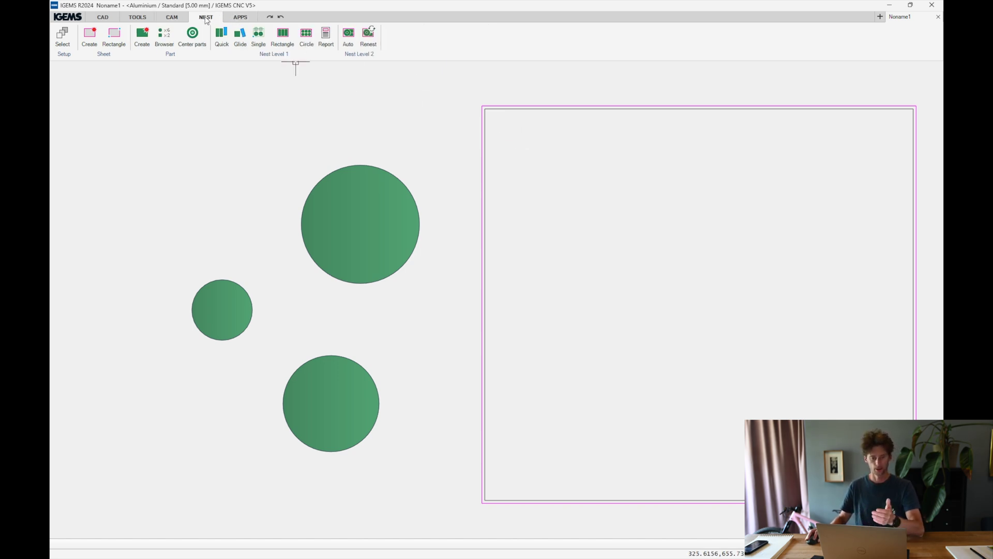
pyautogui.click(348, 33)
pyautogui.moveTo(406, 124)
pyautogui.mouseDown()
pyautogui.moveTo(239, 322)
pyautogui.moveTo(173, 436)
pyautogui.mouseUp()
pyautogui.rightClick(176, 433)
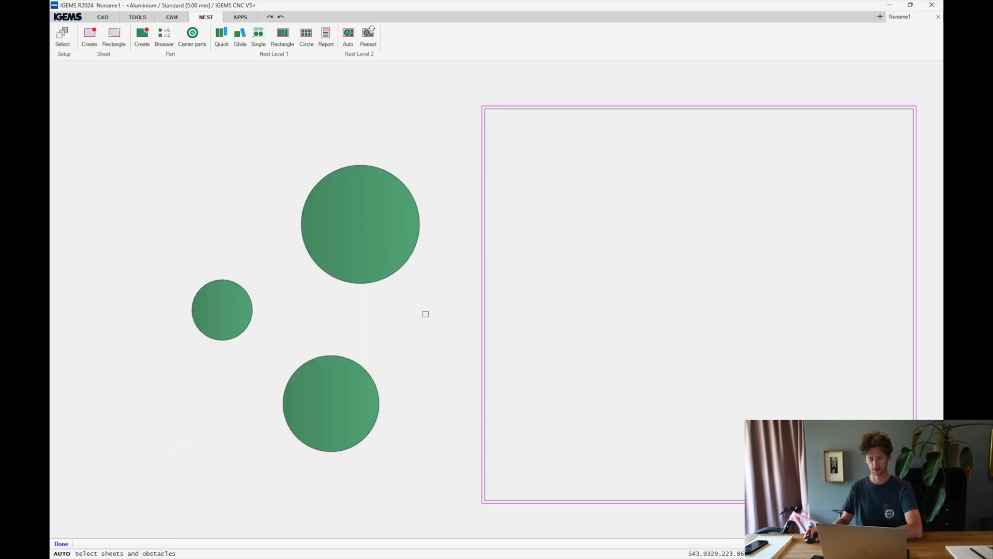
pyautogui.moveTo(528, 225); pyautogui.dragTo(443, 350)
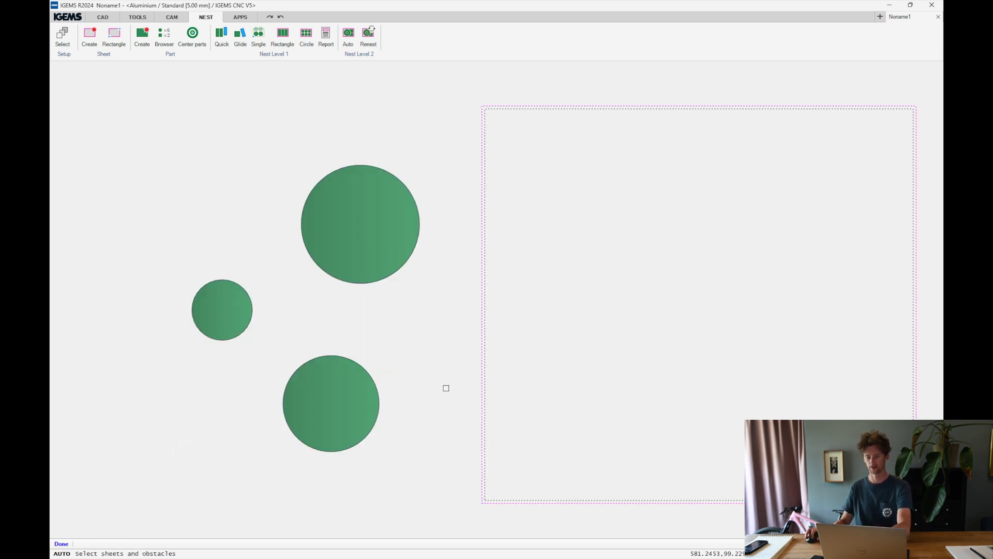
pyautogui.rightClick(451, 384)
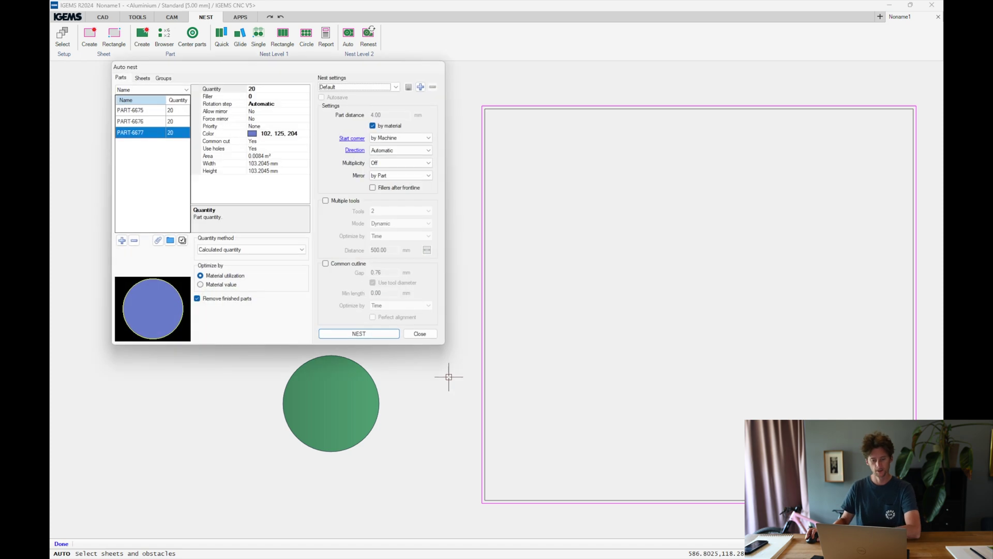
# - Enable common cutline and nest, accepting 16 circles at a 76.43% fill ratio
pyautogui.click(326, 264)
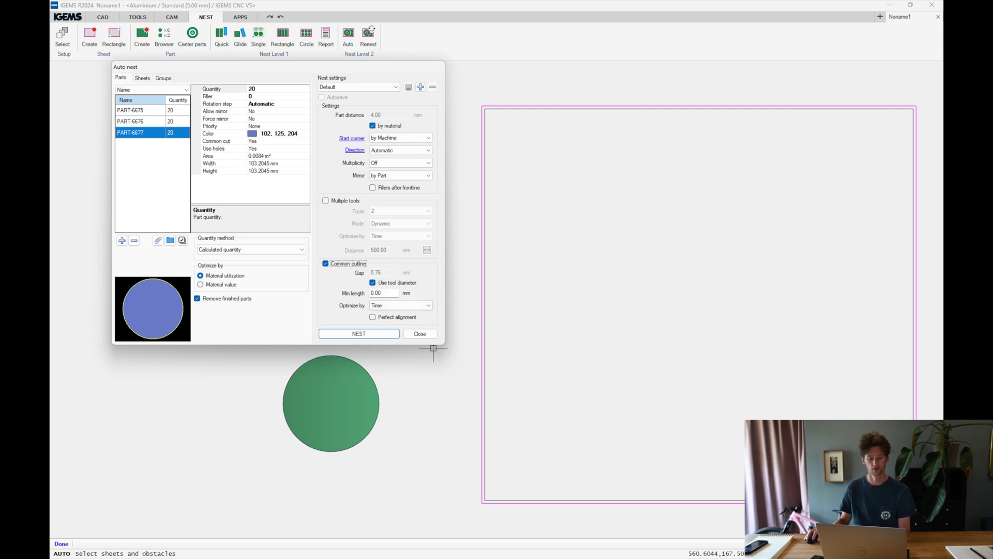
pyautogui.click(359, 333)
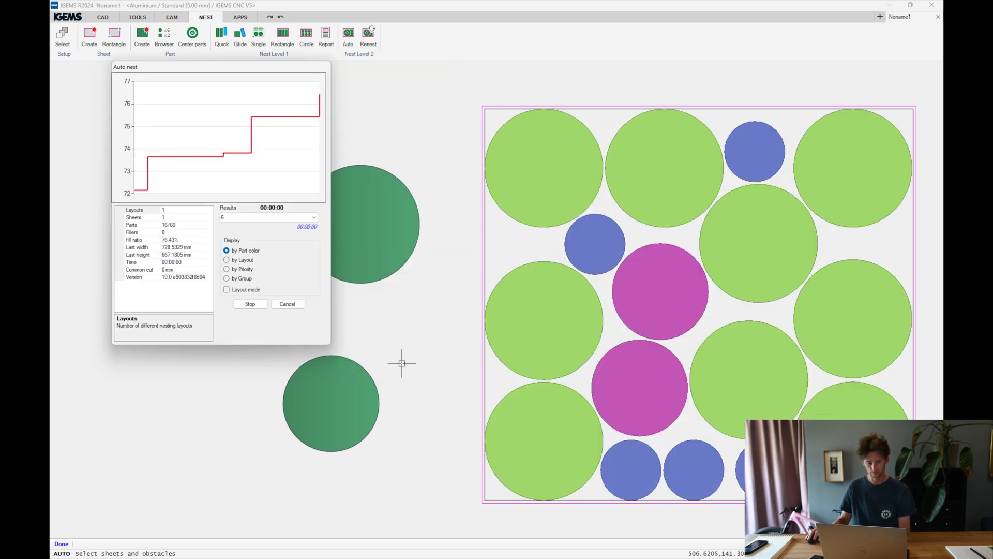
pyautogui.click(259, 305)
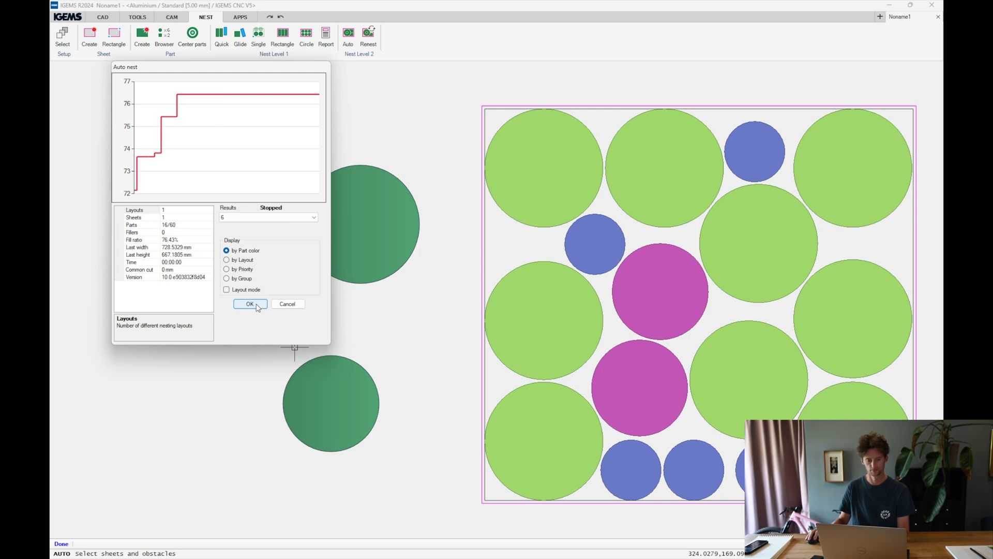
pyautogui.click(257, 306)
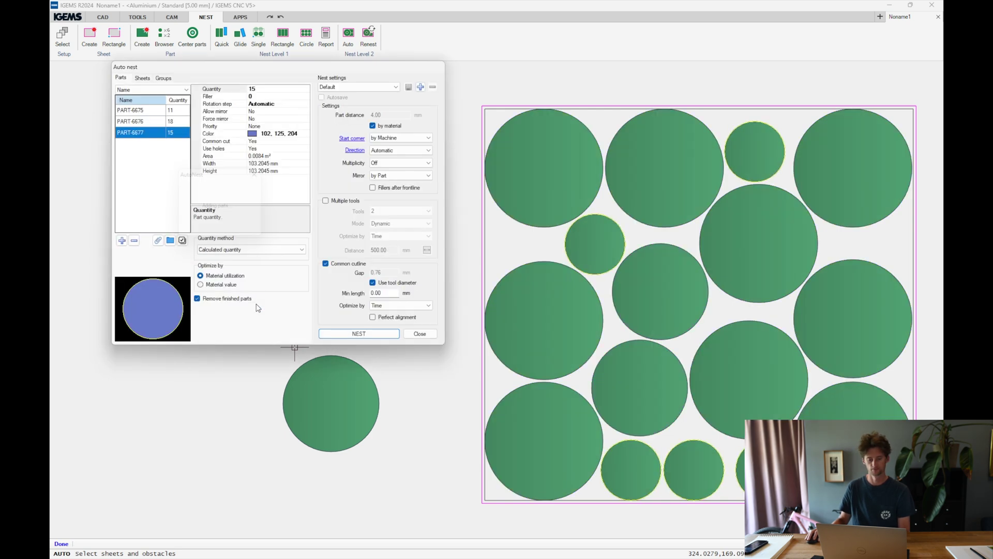
pyautogui.click(416, 335)
pyautogui.scroll(-2, 140, 351)
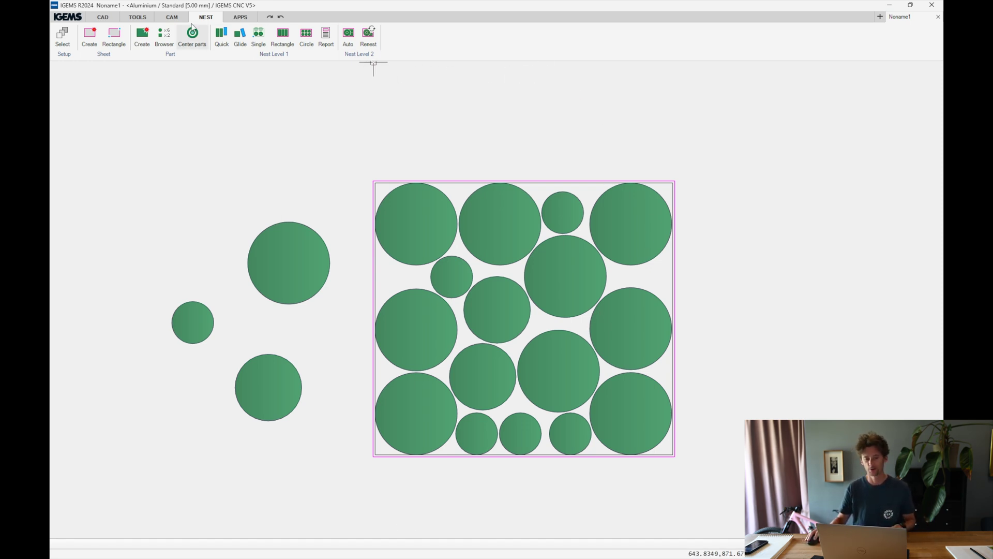
# - Set up a circle-cut toolpath: circular piercing, overcut 0, 4 mm leads in/out, Medium quality
pyautogui.click(172, 18)
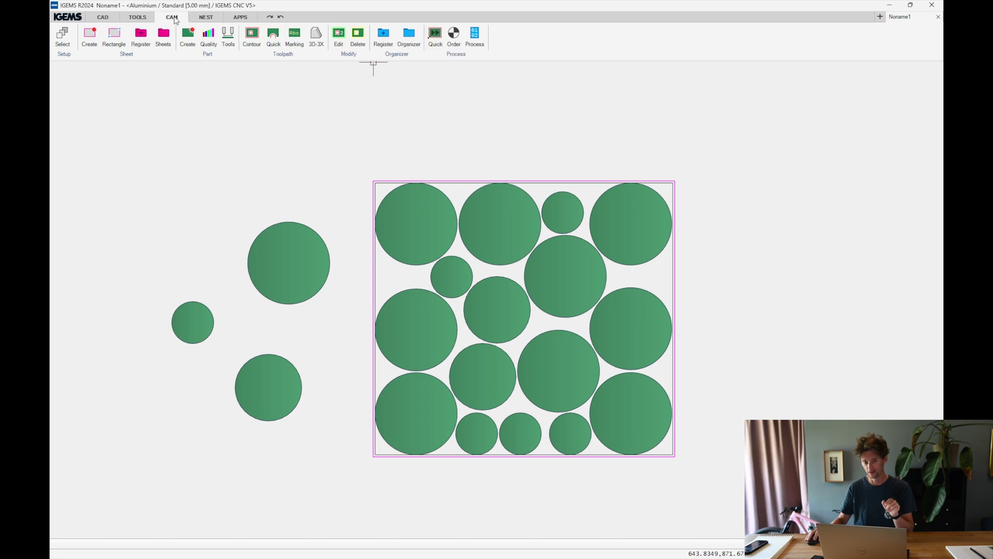
pyautogui.click(298, 56)
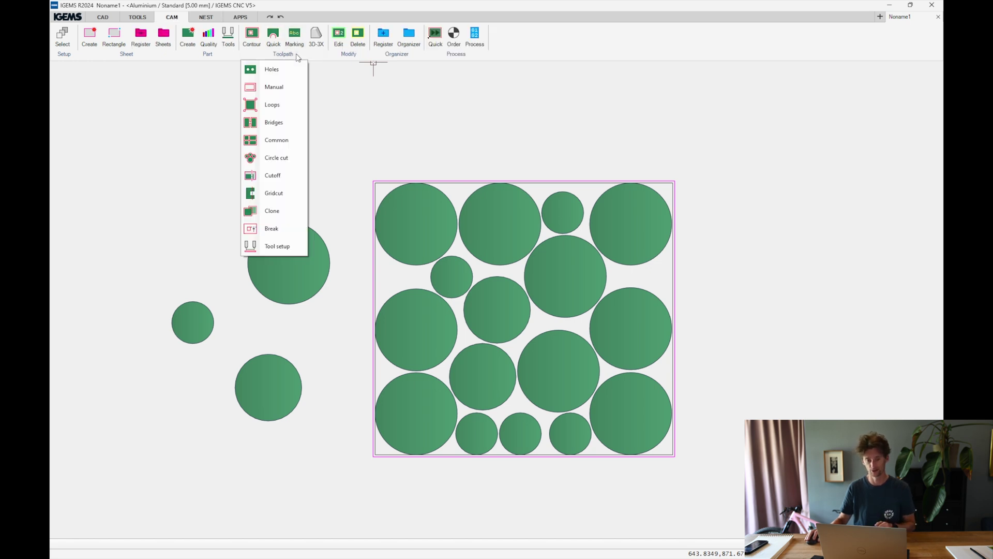
pyautogui.click(288, 162)
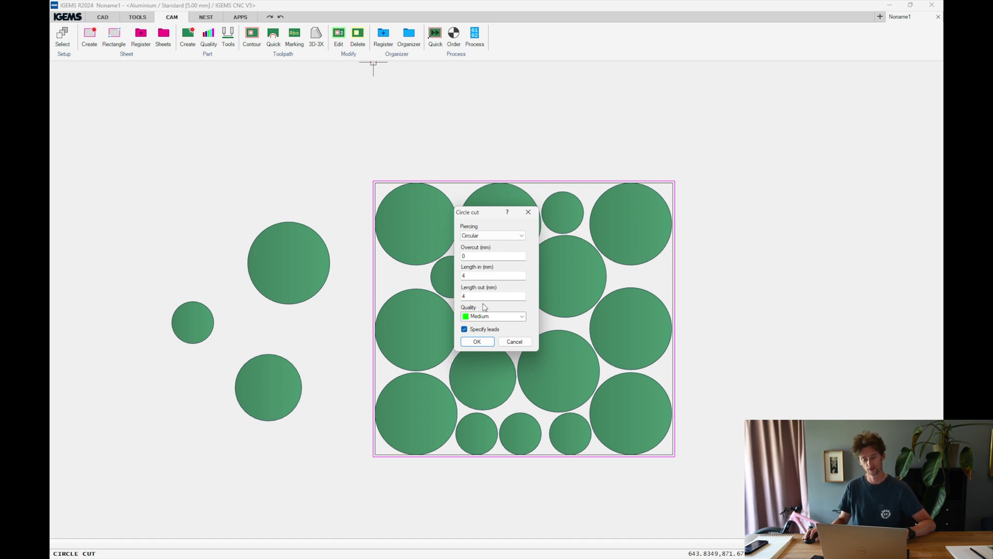
pyautogui.click(477, 342)
# - Select all 16 nested circles on the sheet for the circle cut
pyautogui.moveTo(710, 178); pyautogui.dragTo(382, 464)
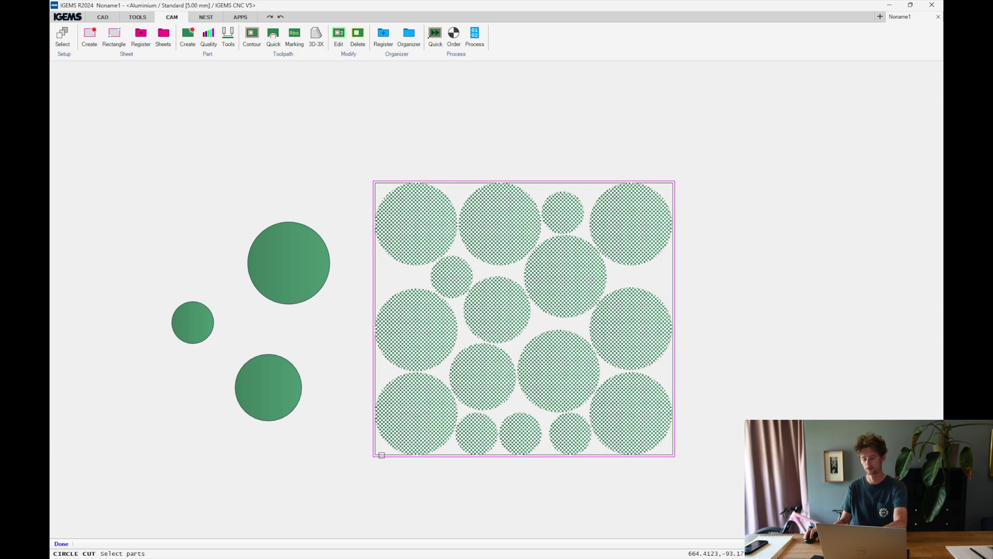
pyautogui.rightClick(381, 455)
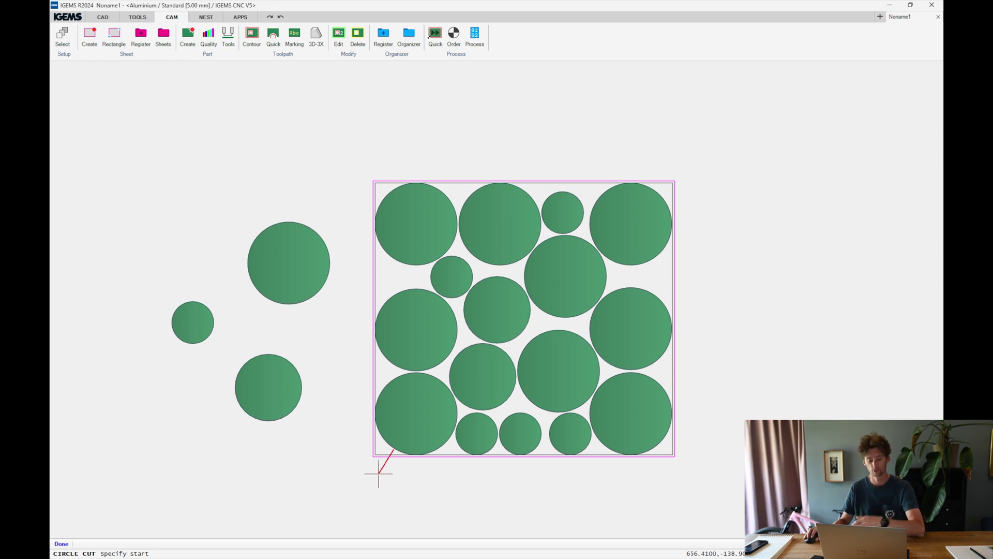
pyautogui.scroll(3, 377, 469)
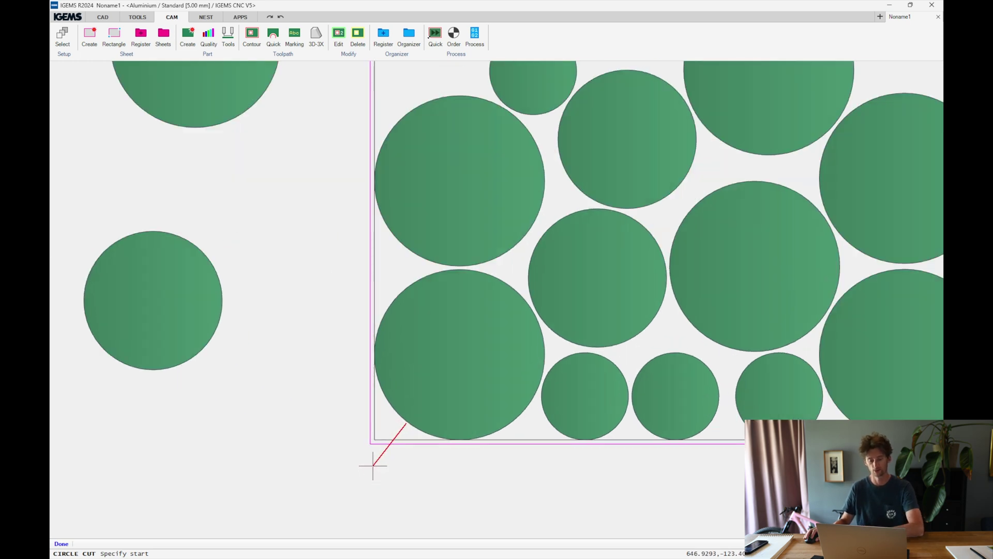
# - Place the cut start at the sheet's bottom-left corner and inspect the 16 circle paths
pyautogui.click(377, 435)
pyautogui.scroll(5, 380, 459)
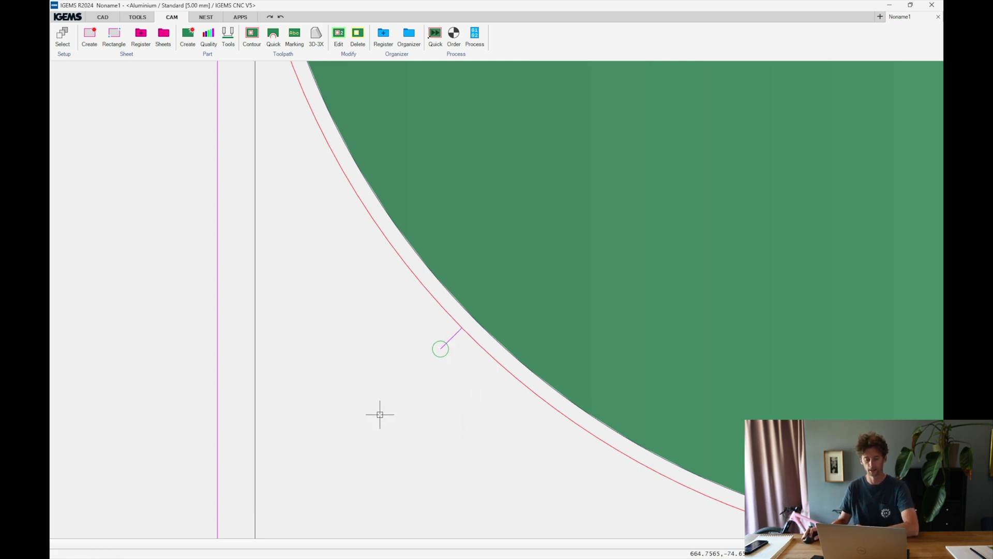
pyautogui.scroll(-8, 304, 420)
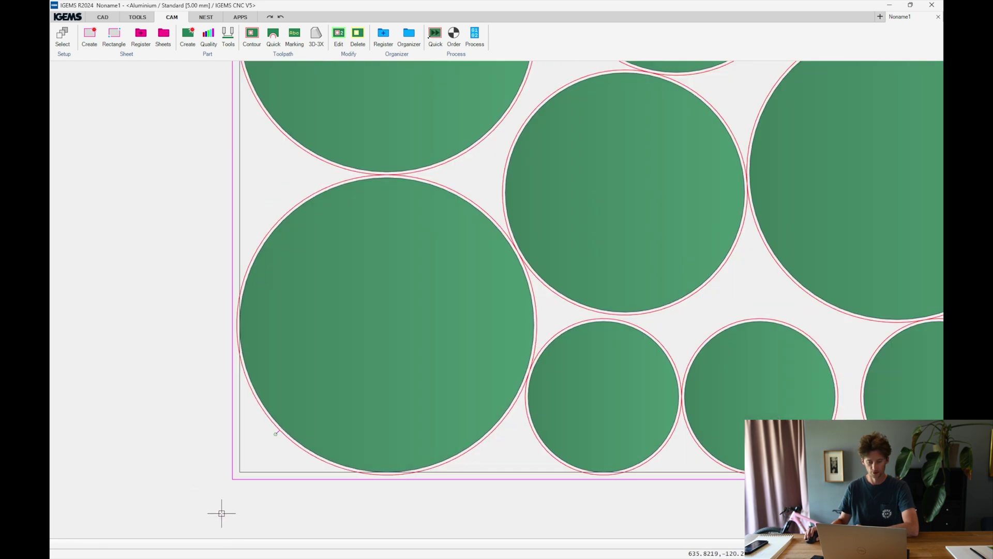
pyautogui.scroll(-2, 170, 528)
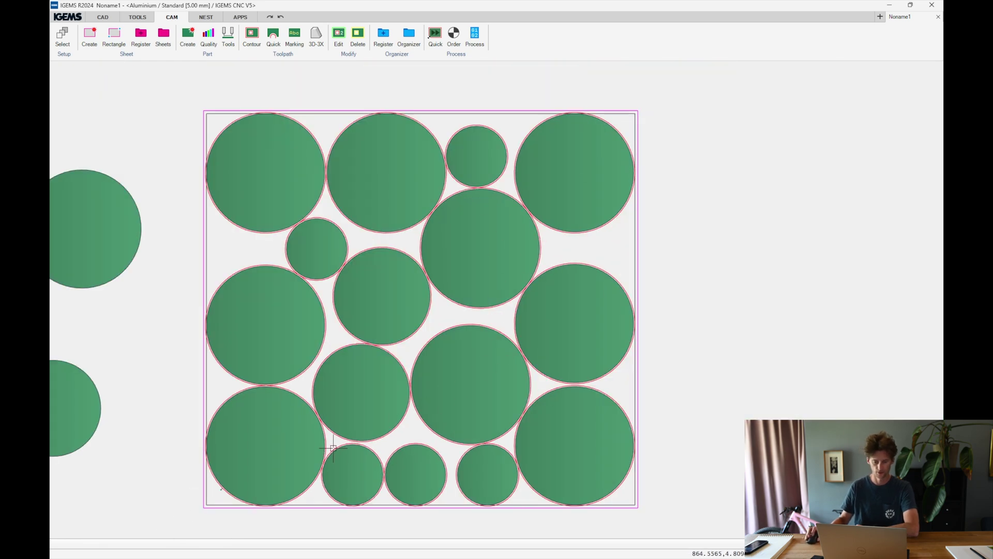
pyautogui.scroll(4, 220, 262)
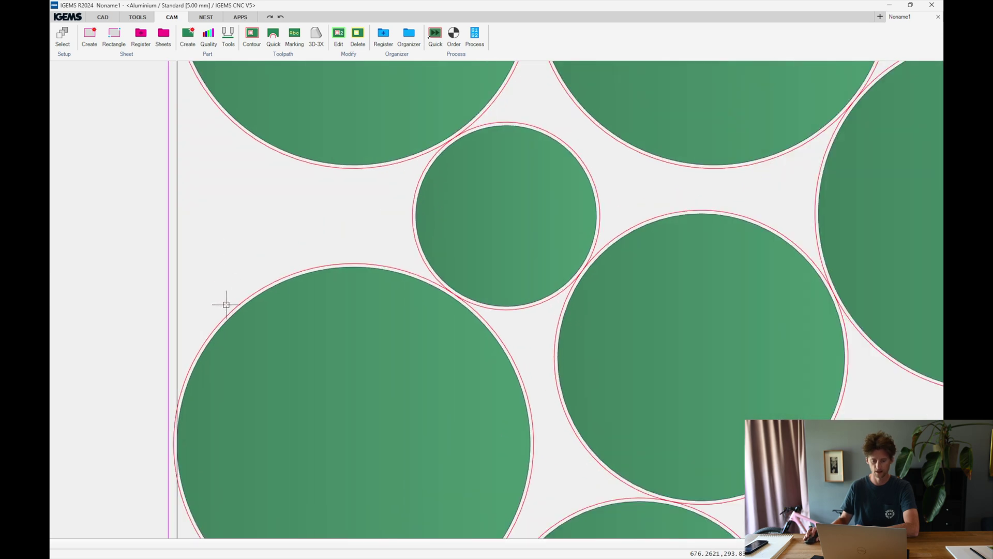
pyautogui.scroll(-4, 261, 273)
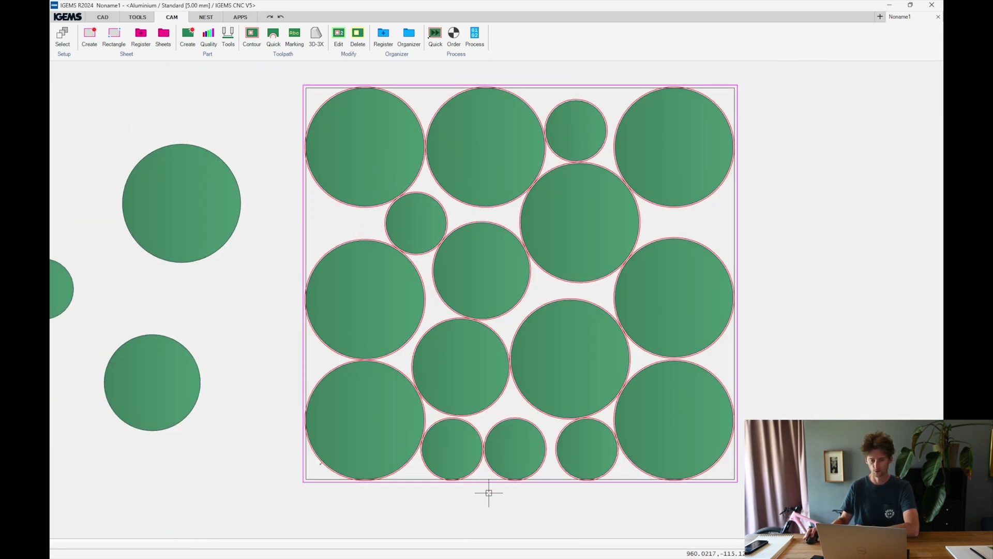
# - Process all sheet parts into CNC output with default options and the default start point
pyautogui.click(476, 37)
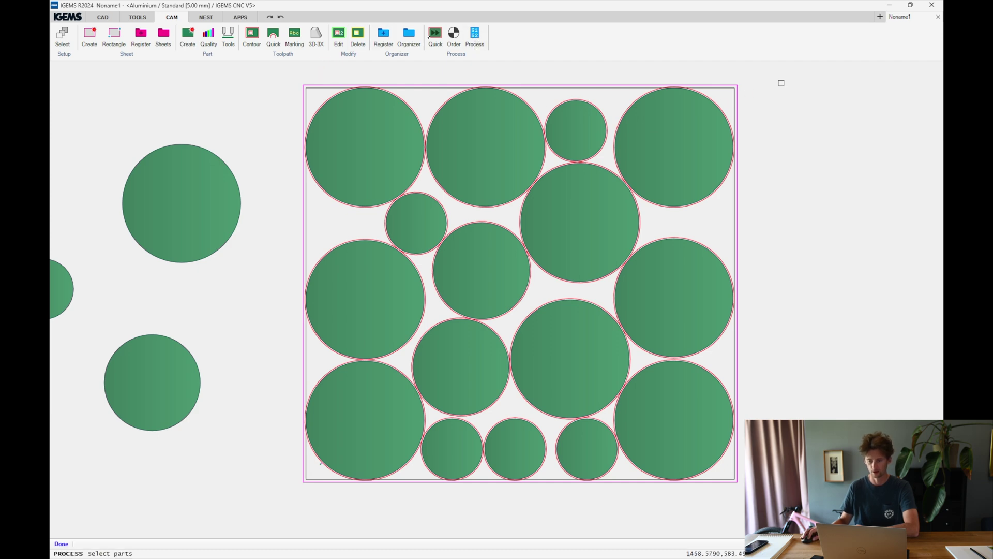
pyautogui.moveTo(781, 82); pyautogui.dragTo(288, 489)
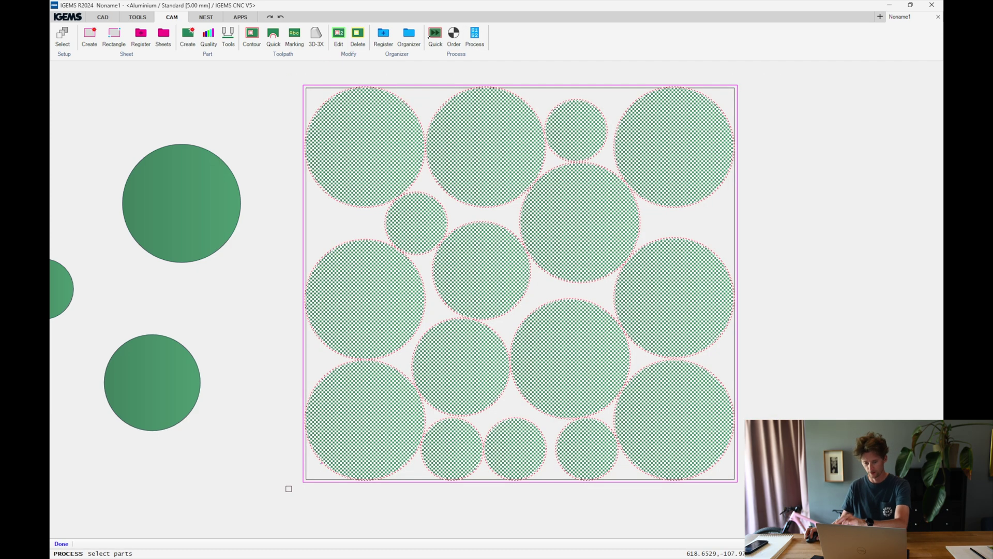
pyautogui.rightClick(288, 488)
pyautogui.click(498, 206)
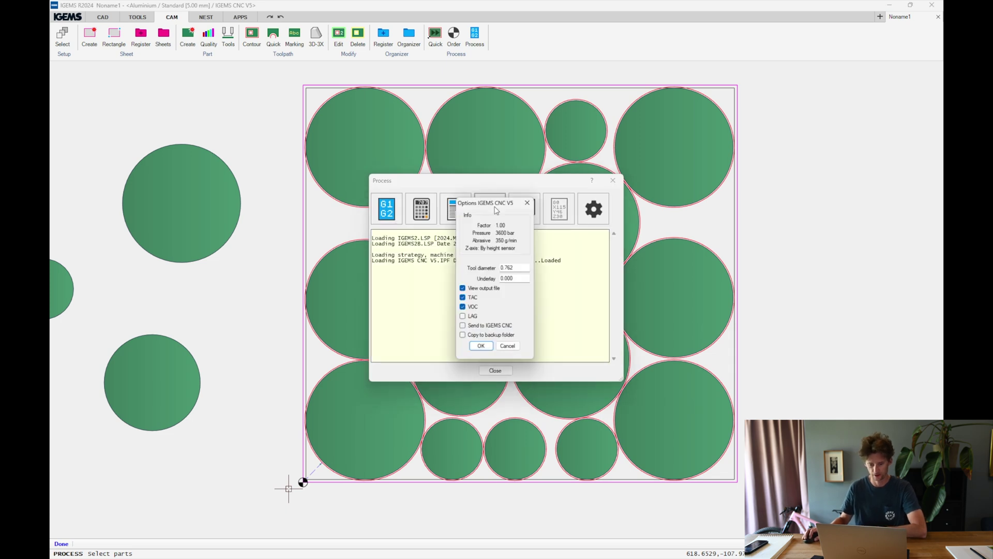
pyautogui.click(481, 349)
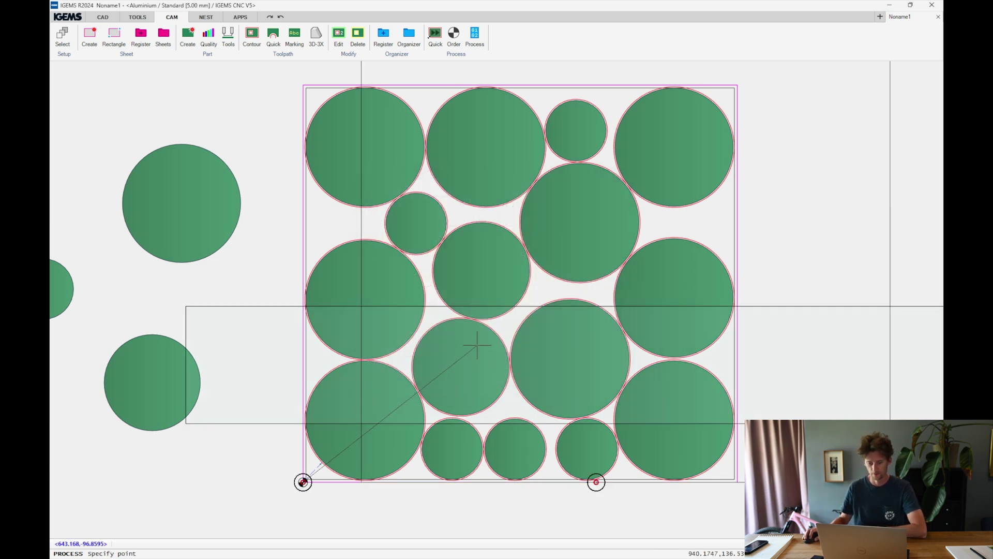
pyautogui.press('Return')
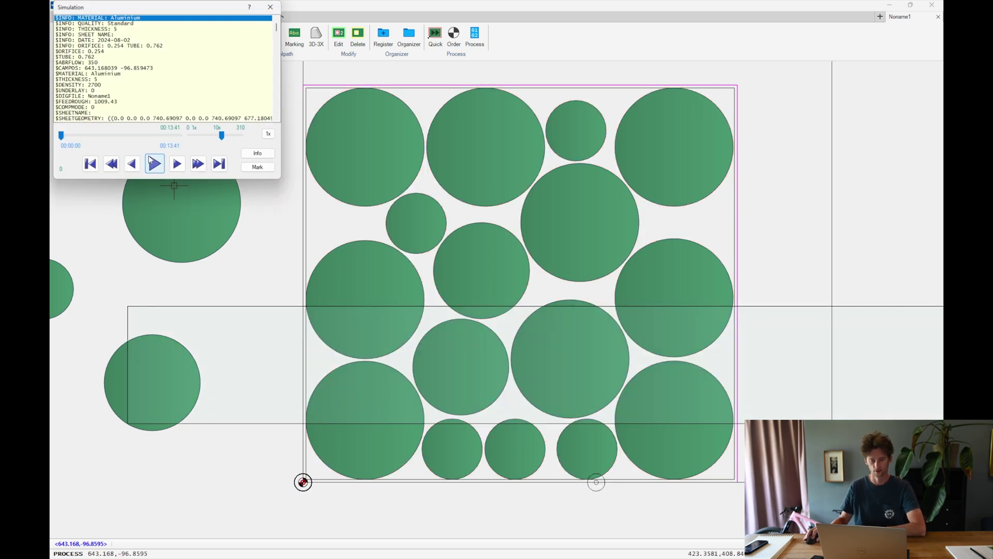
# - Play the toolpath simulation, adjusting speed until all 16 circles finish at 13:41
pyautogui.click(153, 164)
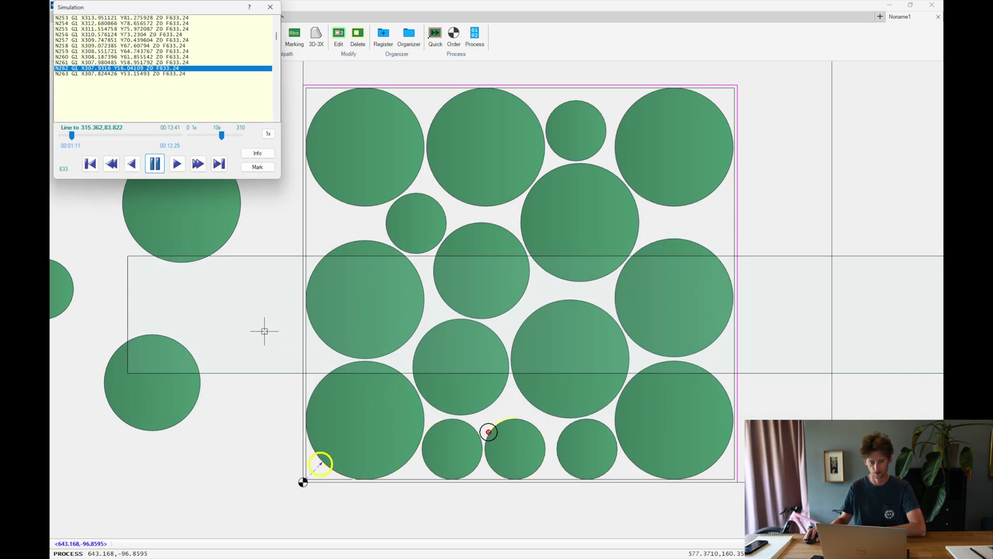
pyautogui.moveTo(221, 135); pyautogui.dragTo(214, 135)
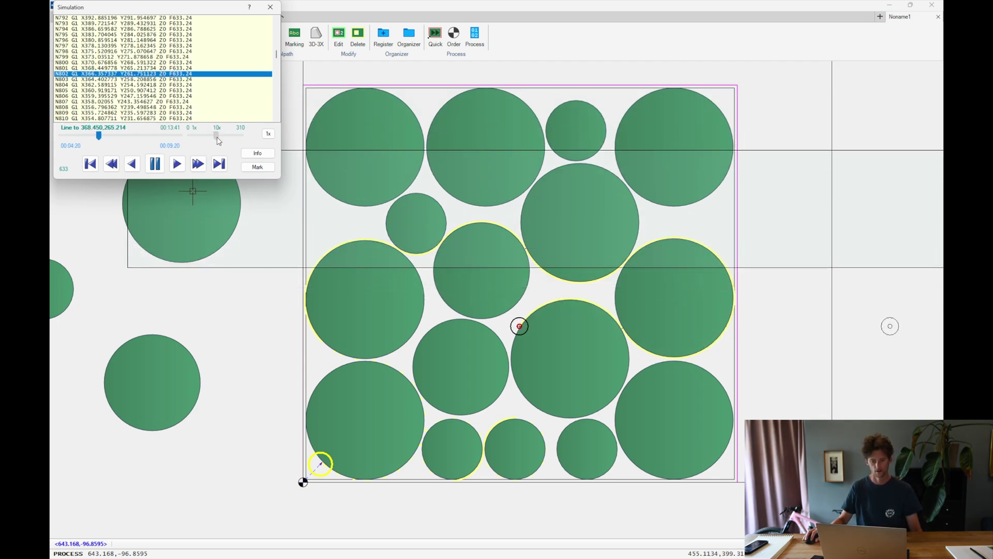
pyautogui.moveTo(214, 135); pyautogui.dragTo(217, 136)
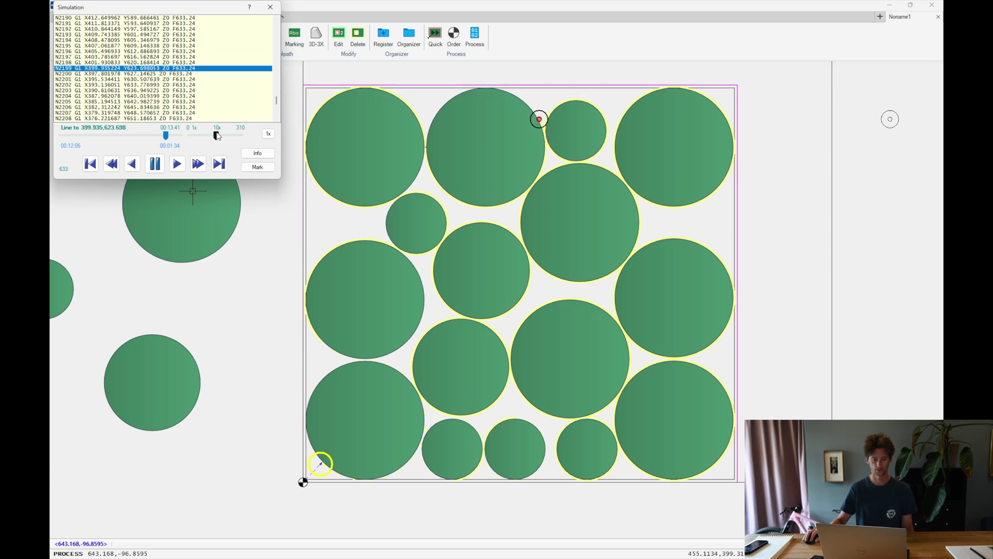
pyautogui.moveTo(217, 135); pyautogui.dragTo(223, 136)
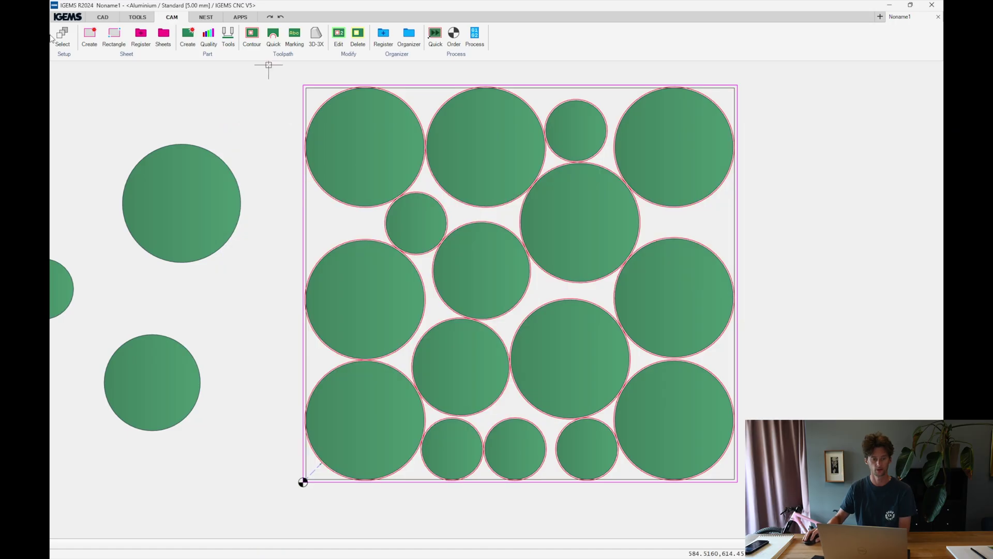
pyautogui.click(72, 20)
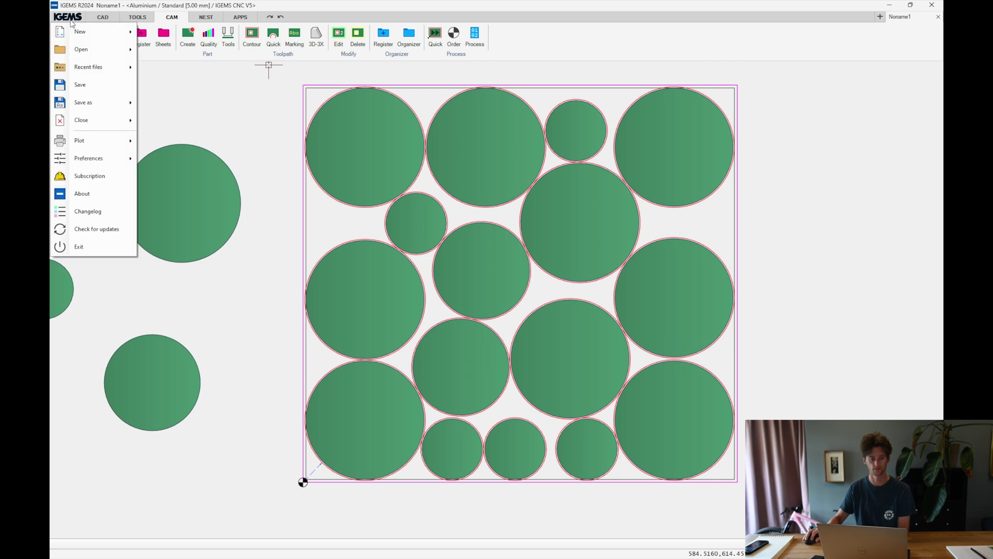
pyautogui.click(96, 230)
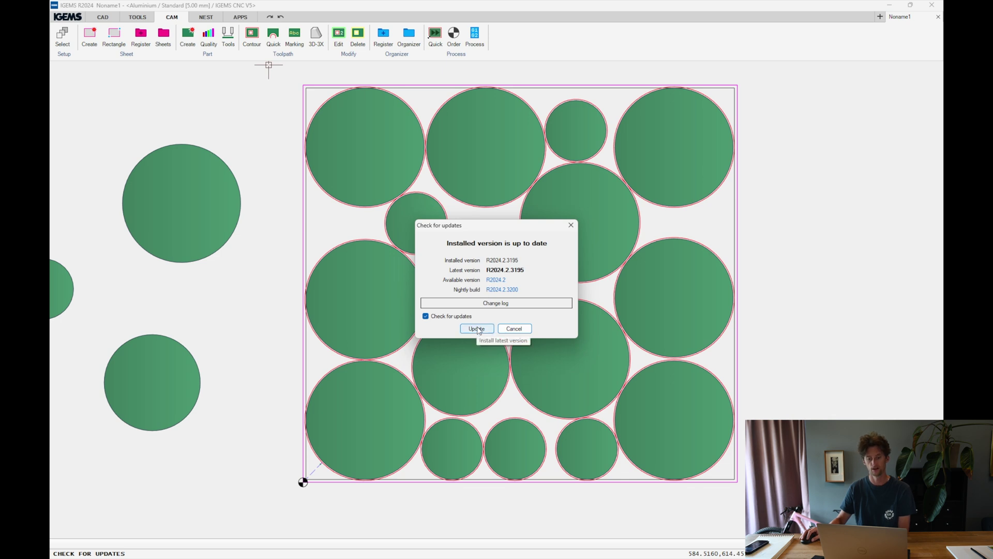
pyautogui.click(513, 328)
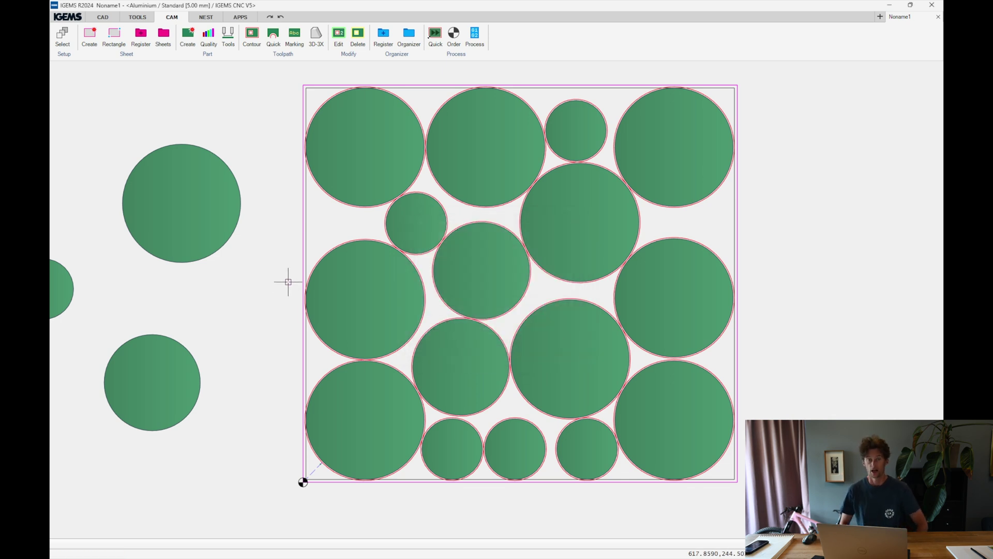